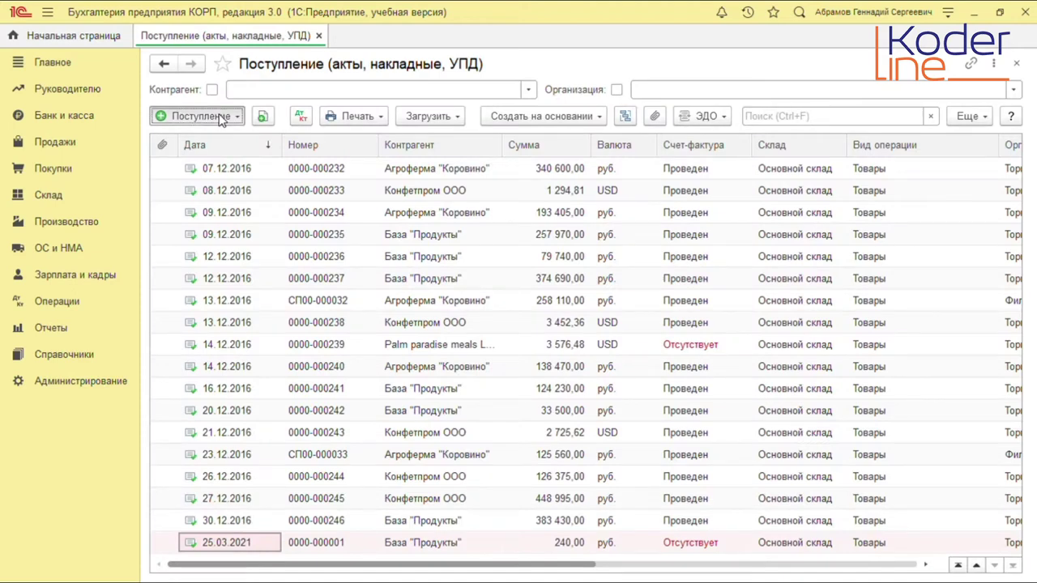
- Create a goods receipt (Накладная, УПД) for organization Торговый дом "Комплексный" ООО with counterparty База "Продукты" and warehouse Основной склад
click(220, 119)
click(220, 139)
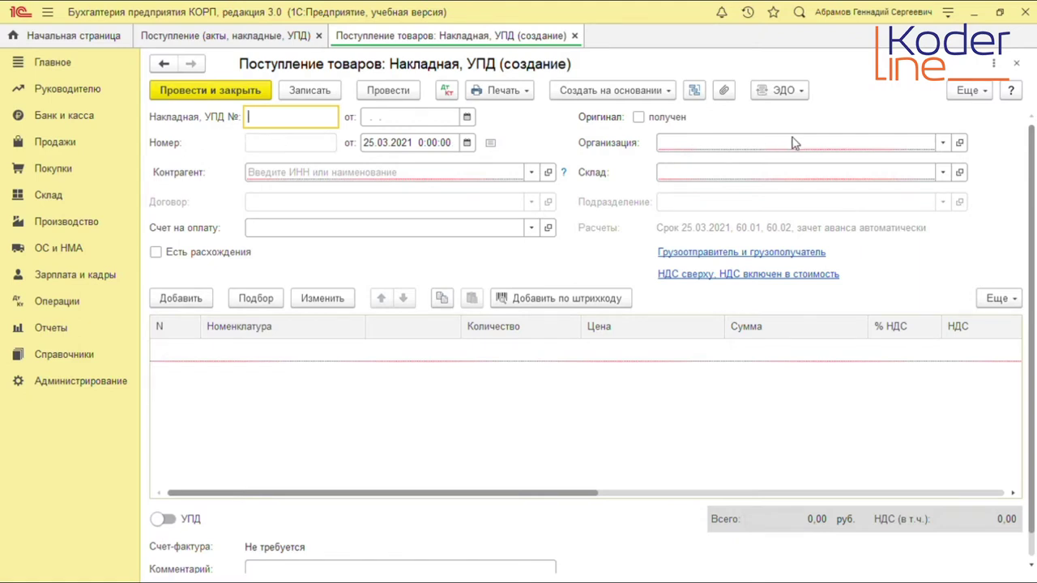
click(942, 149)
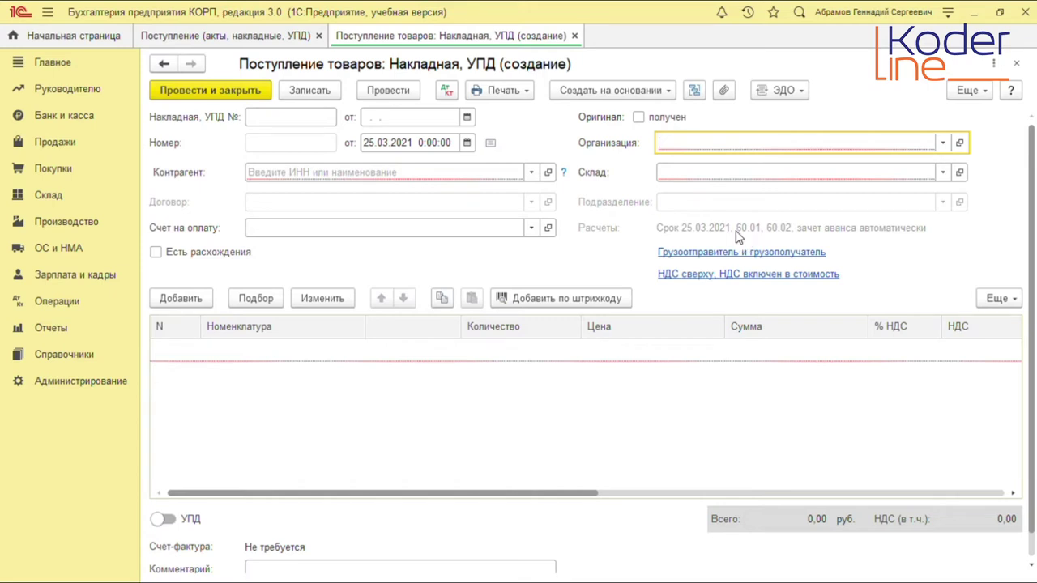
click(530, 176)
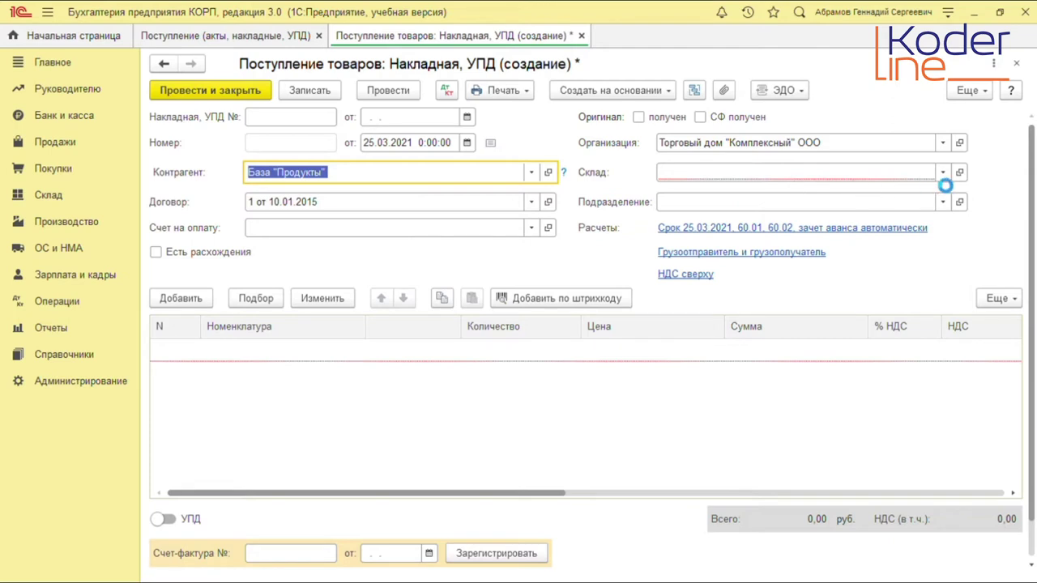
click(944, 177)
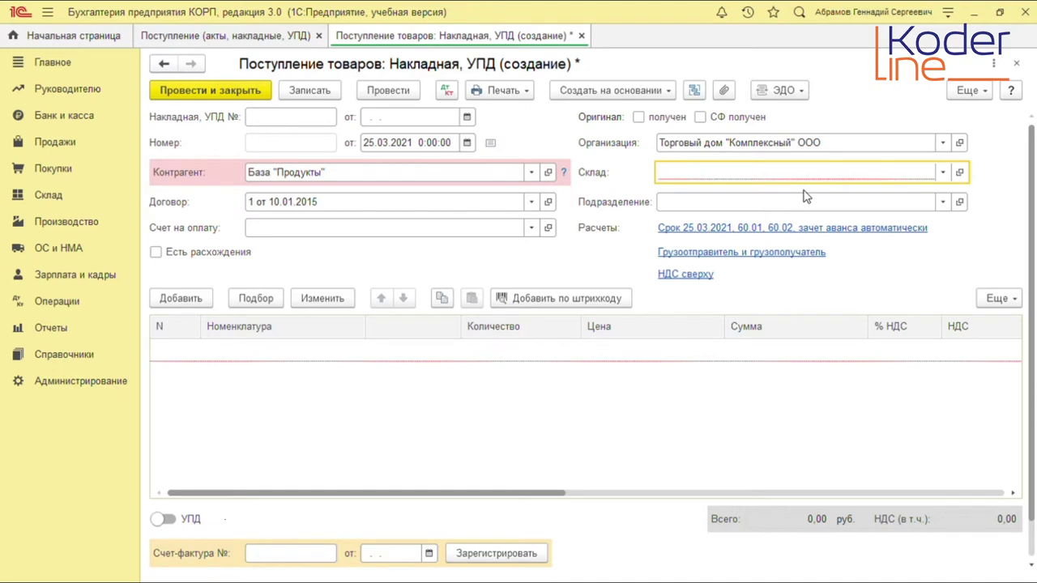
text(Основной склад)
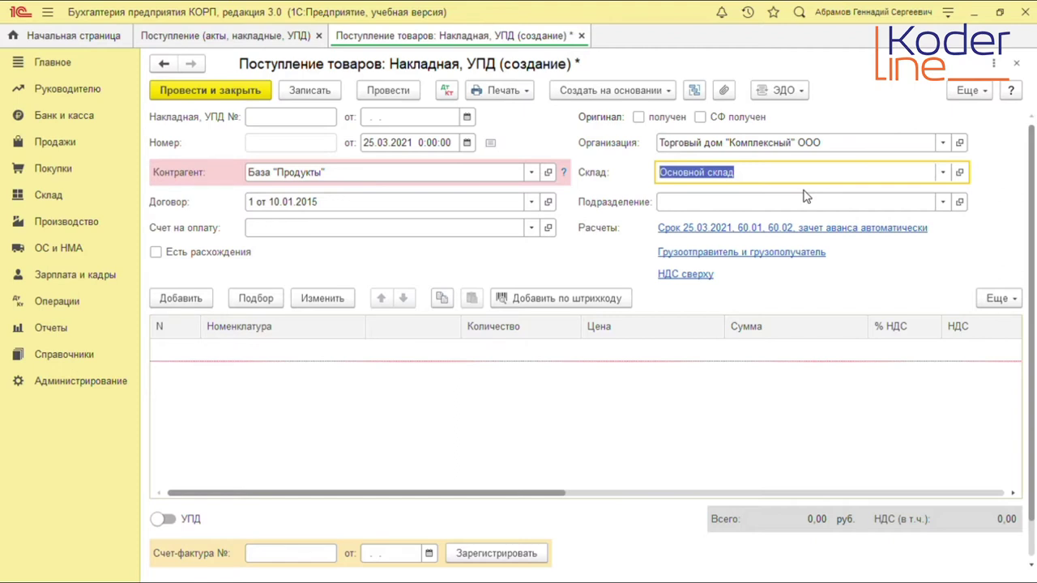
- Review the receipt's settlement settings: payment due date, settlement accounts and advance offset method
click(753, 228)
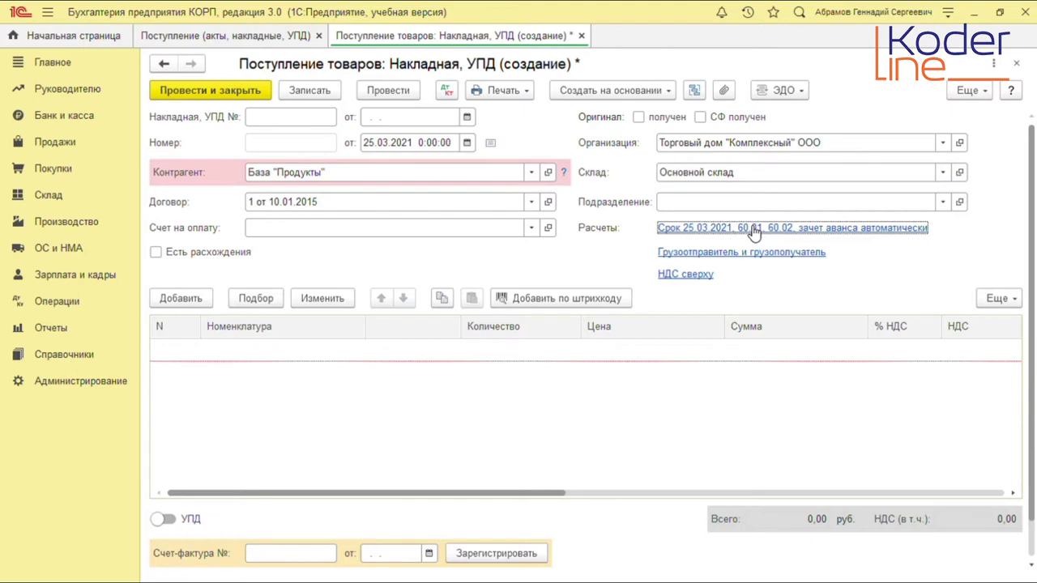
click(755, 231)
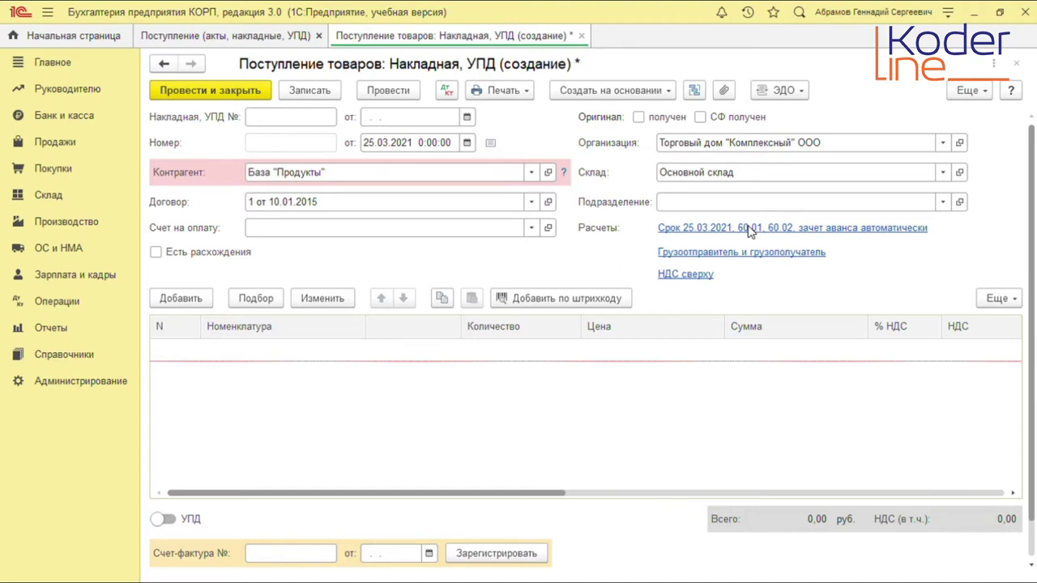
click(752, 230)
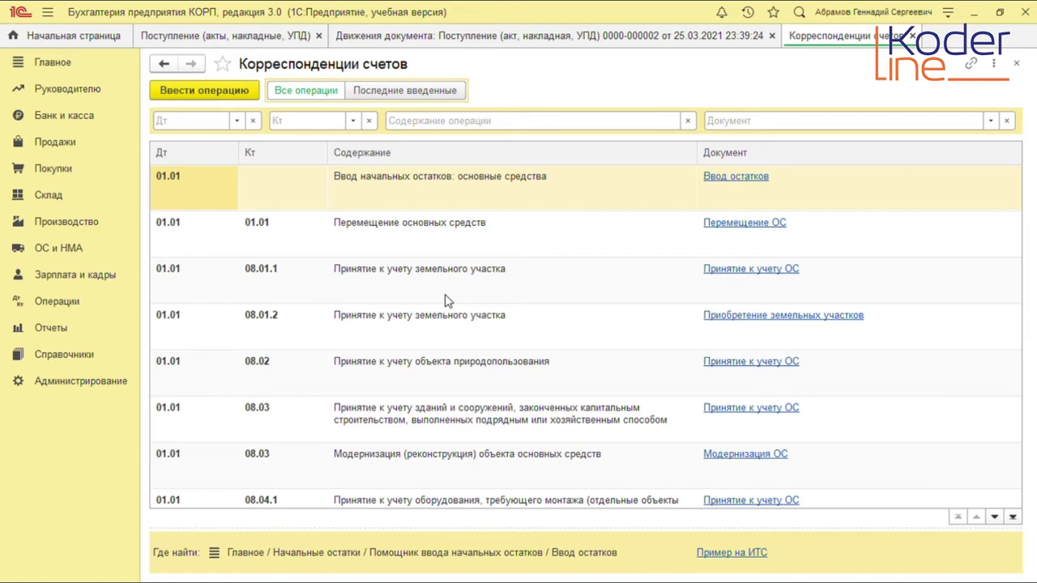
- Filter the account correspondences by debit 41.01 and select the goods receipt entry with credit 60.01, "Поступление товаров", in roubles
click(530, 37)
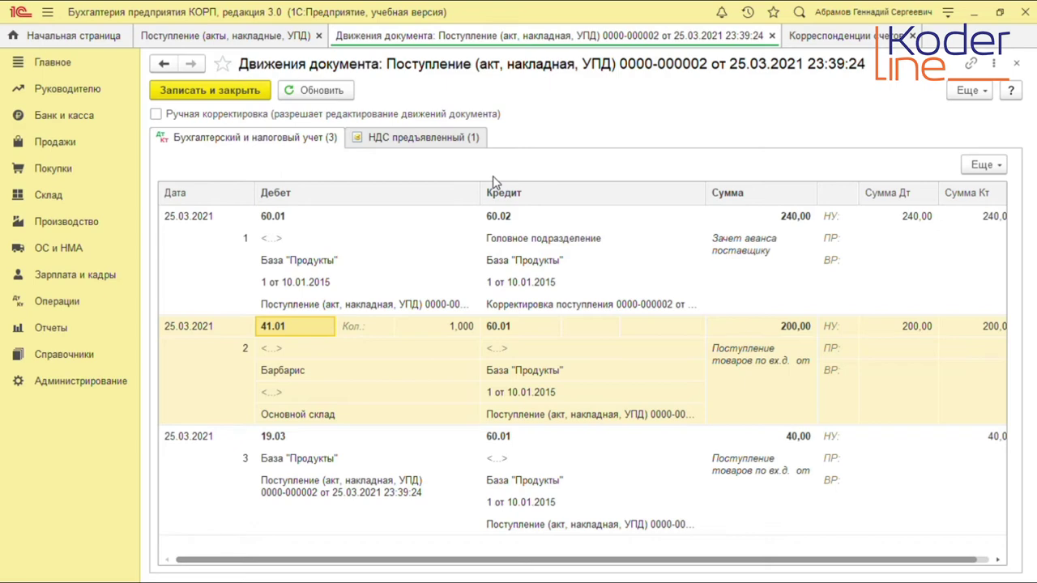
key(ctrl+Tab)
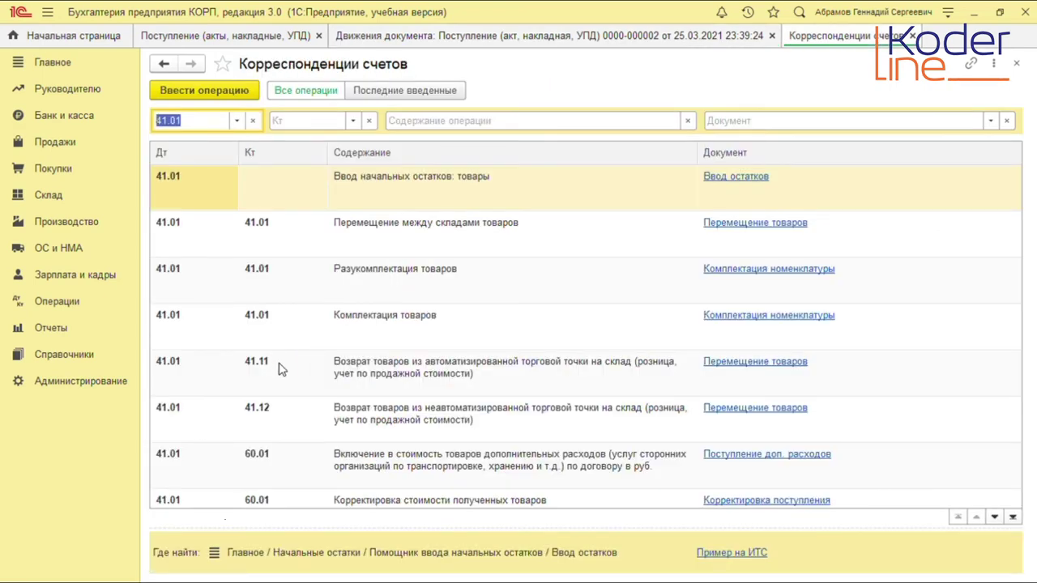
click(280, 368)
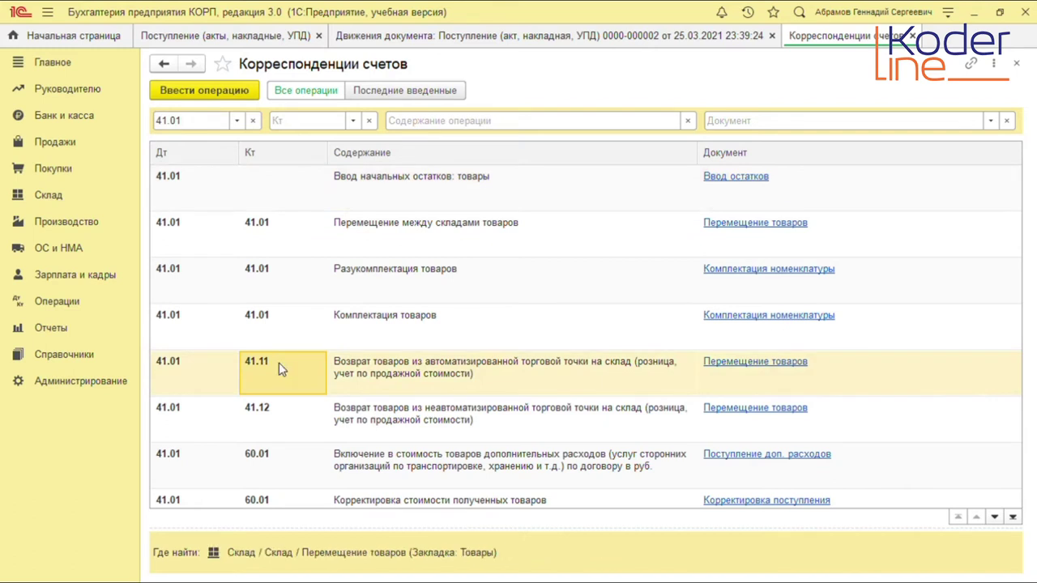
key(Down)
key(Down)
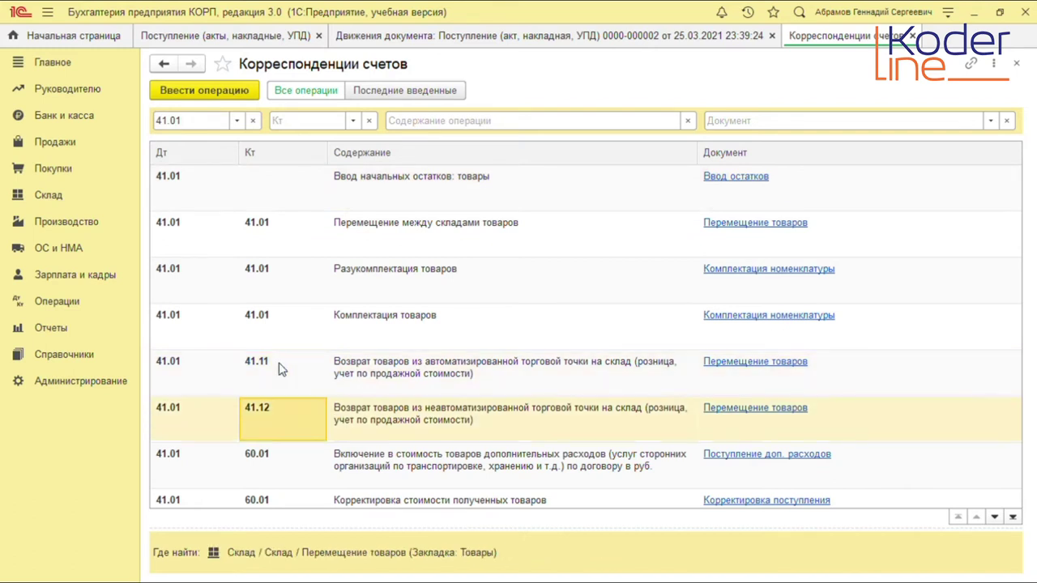
key(Down)
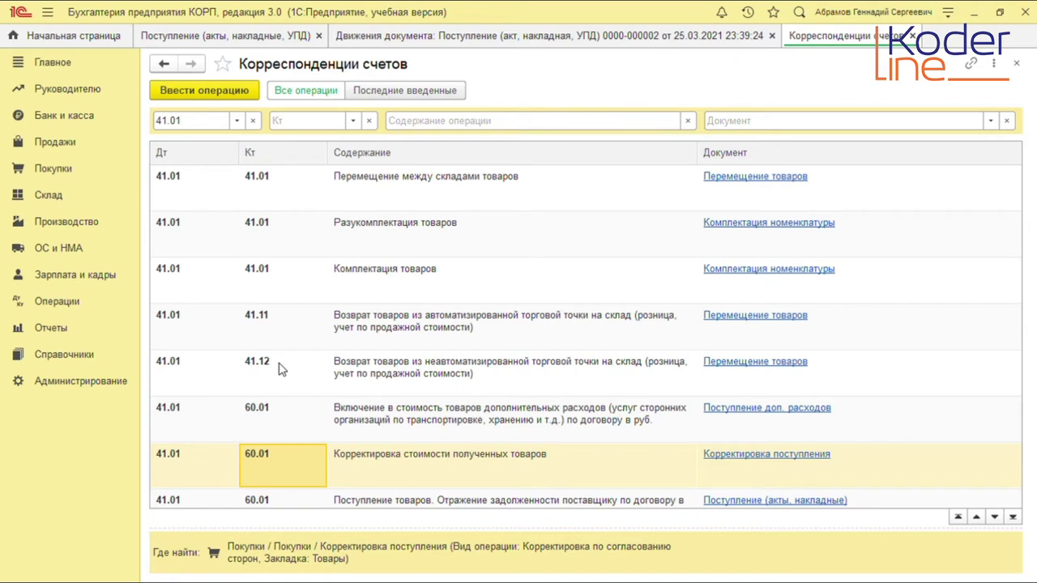
key(Down)
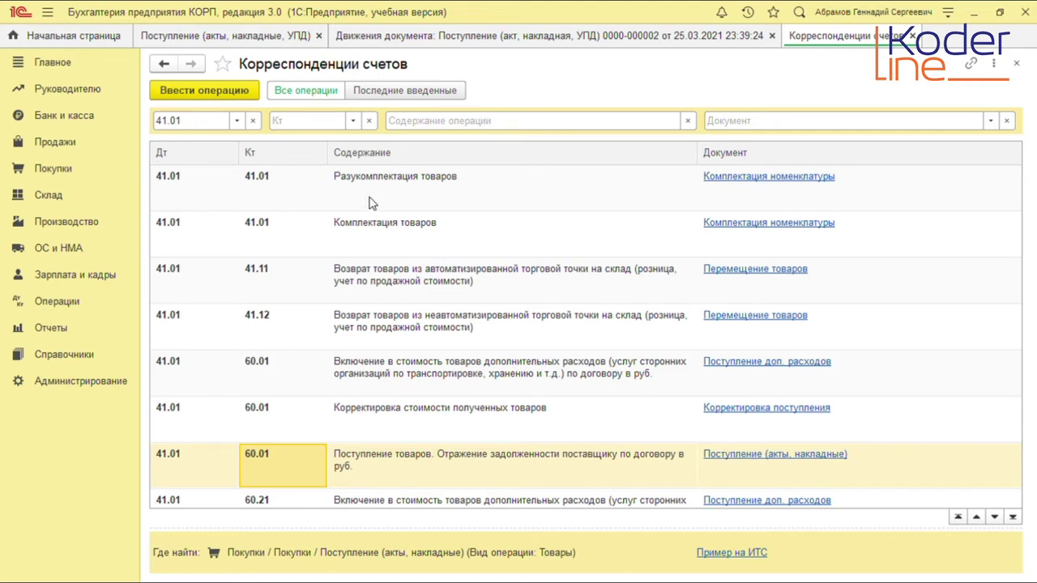
- Enter a new goods receipt from the selected account correspondence and add an empty item row
click(241, 95)
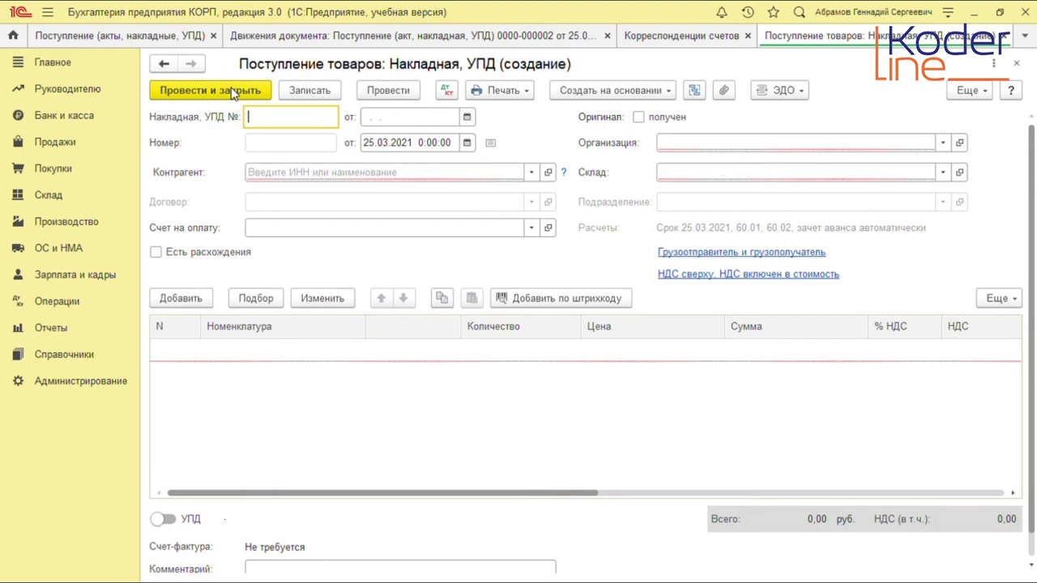
click(232, 91)
double_click(535, 388)
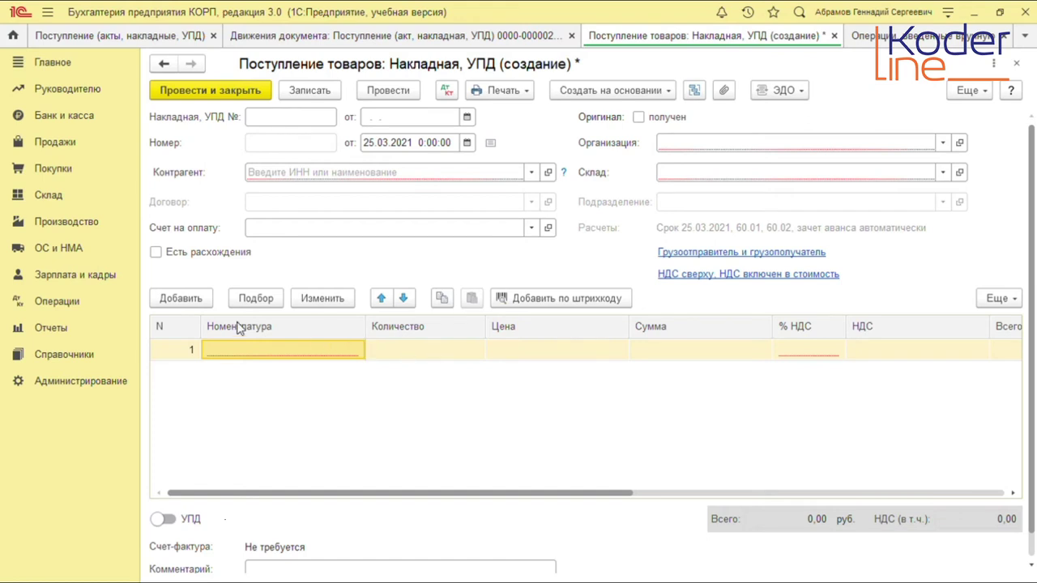
- Open the list of manually entered operations (Операции, введенные вручную) and create a new operation
click(60, 303)
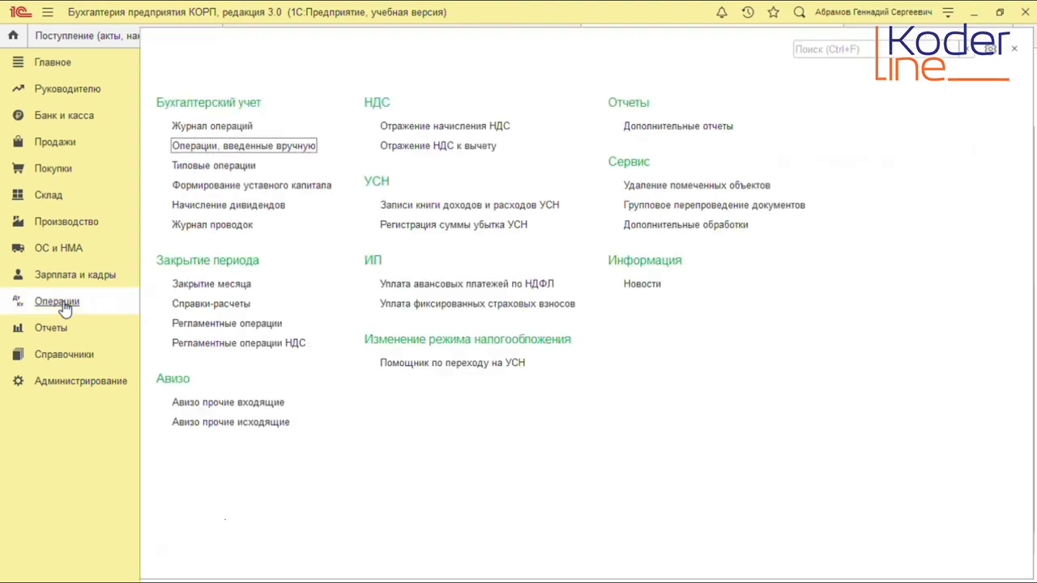
click(248, 153)
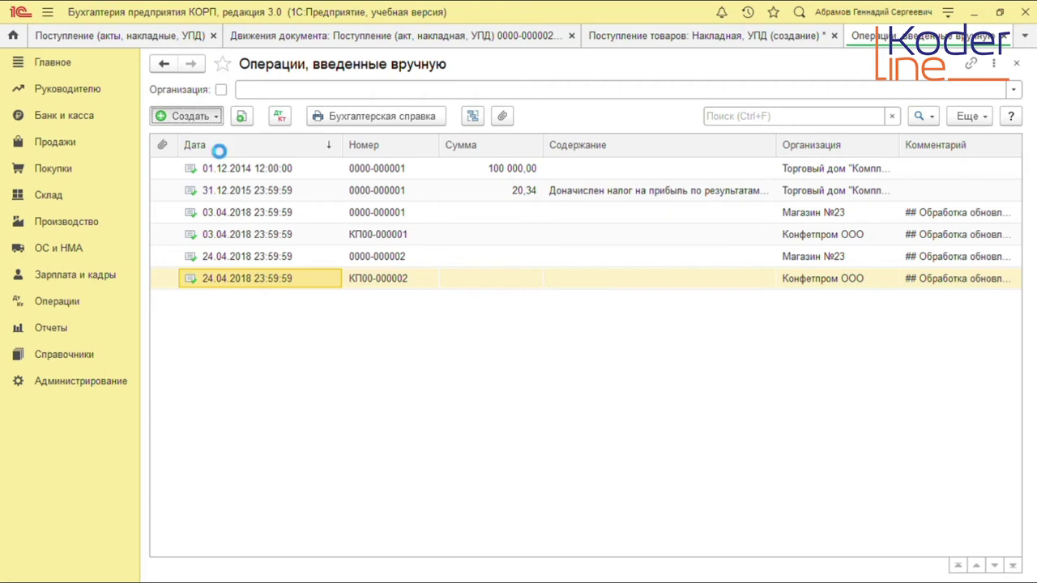
key(Insert)
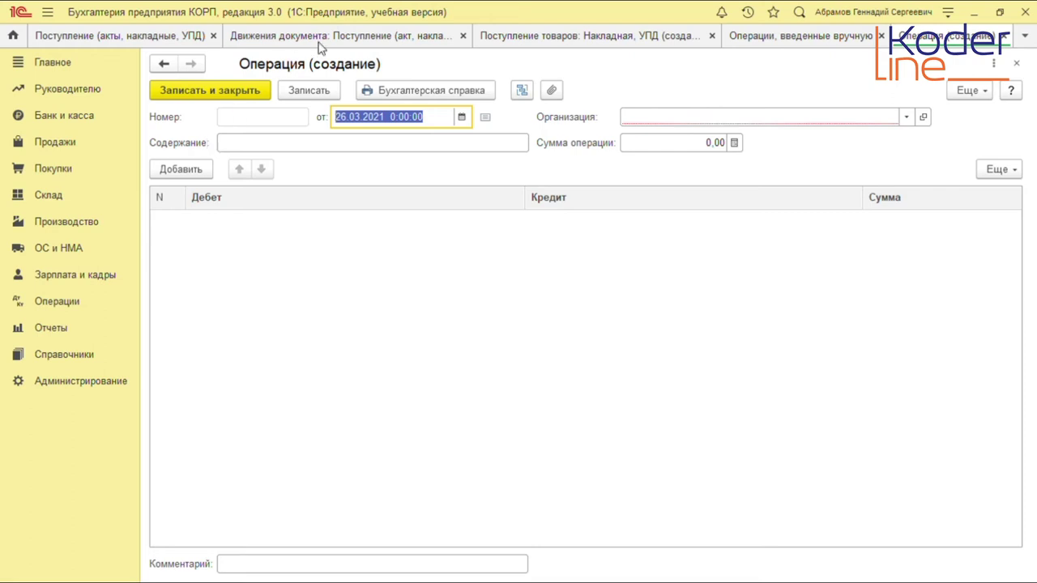
- Record a manual operation reproducing the receipt's debit 41.01, credit 60.01 posting for Барбарис, quantity 1, amount 200, and close it
click(347, 34)
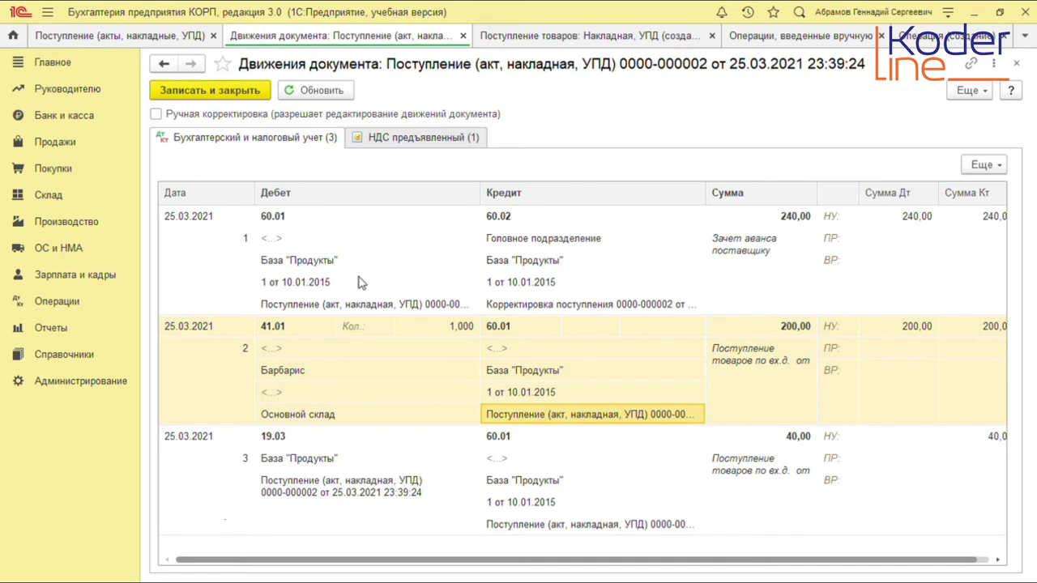
click(295, 328)
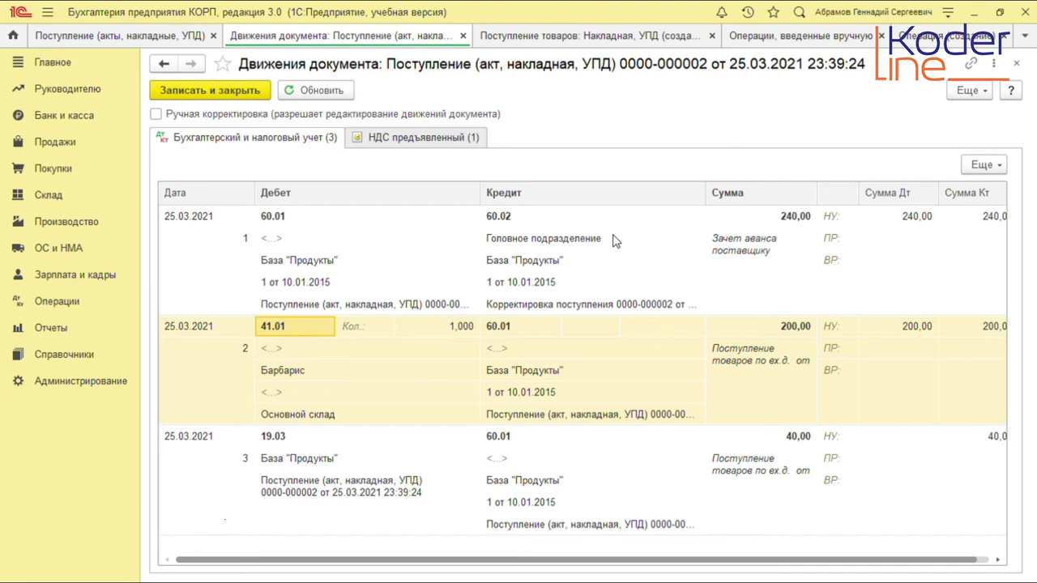
click(928, 42)
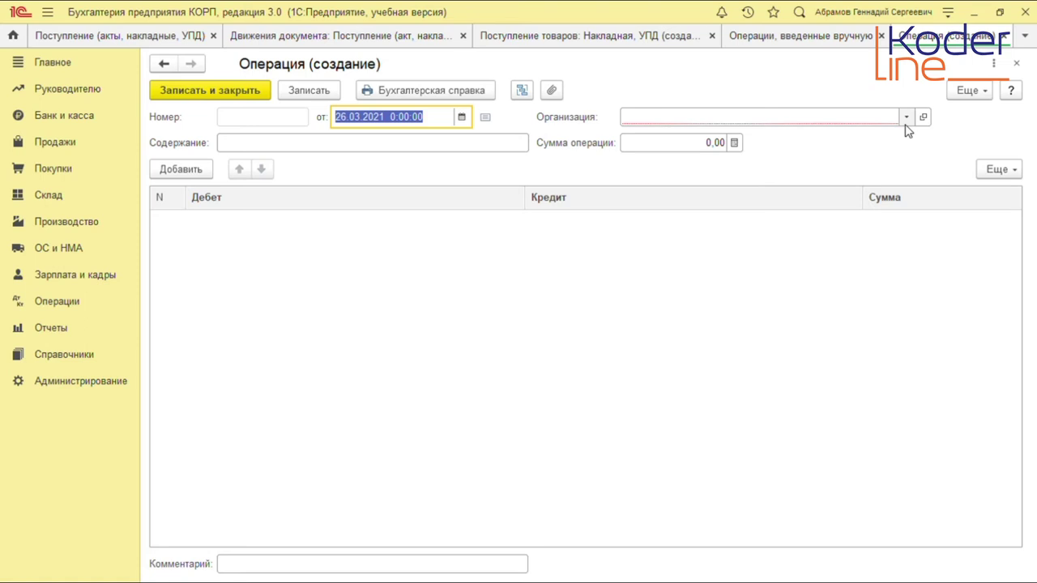
click(308, 90)
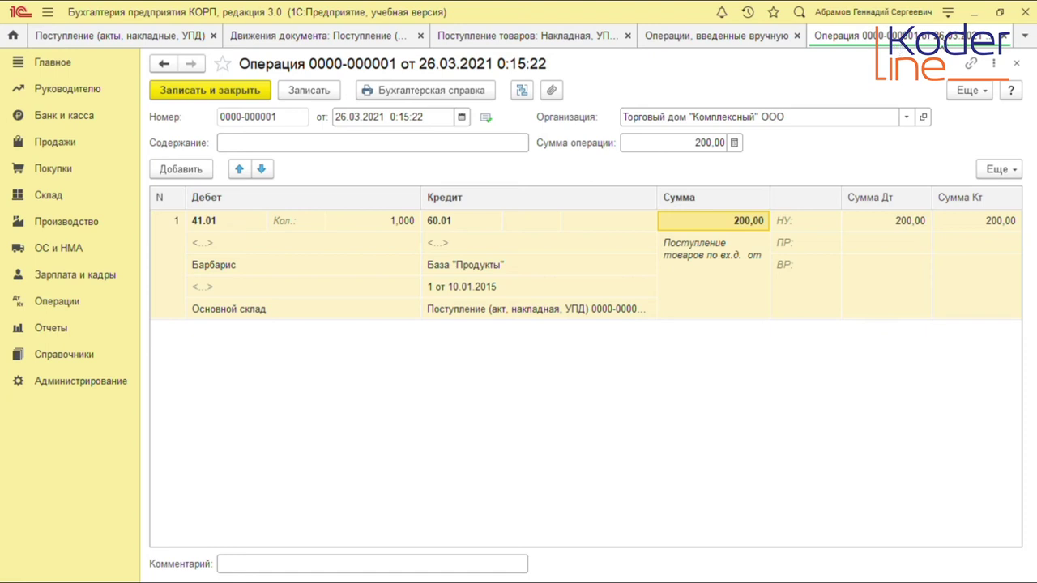
click(1004, 37)
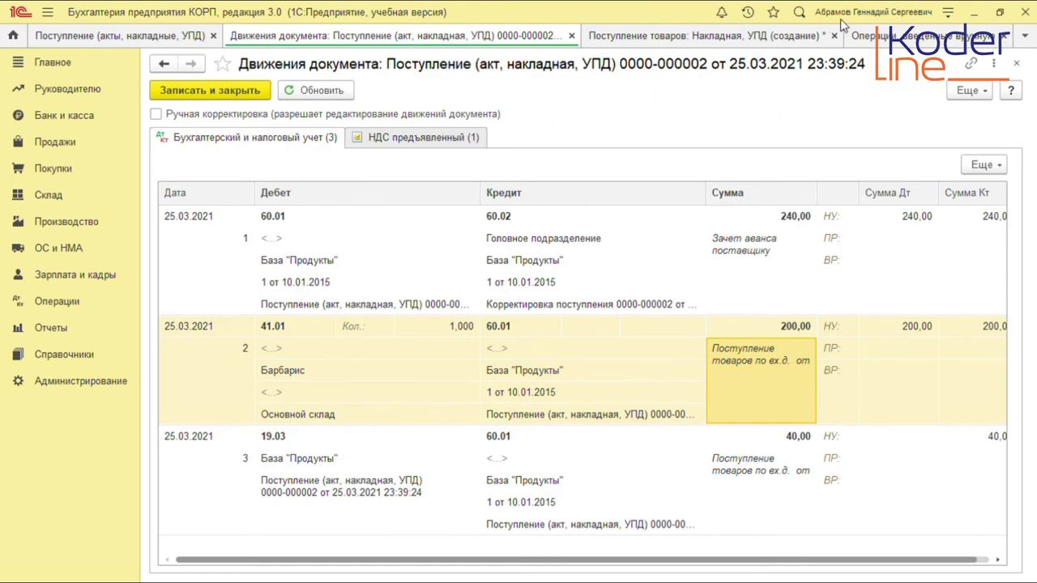
- Open the manual operation's movements and compare its accounts, quantity and analytics with the goods receipt's 41.01–60.01 posting
click(872, 39)
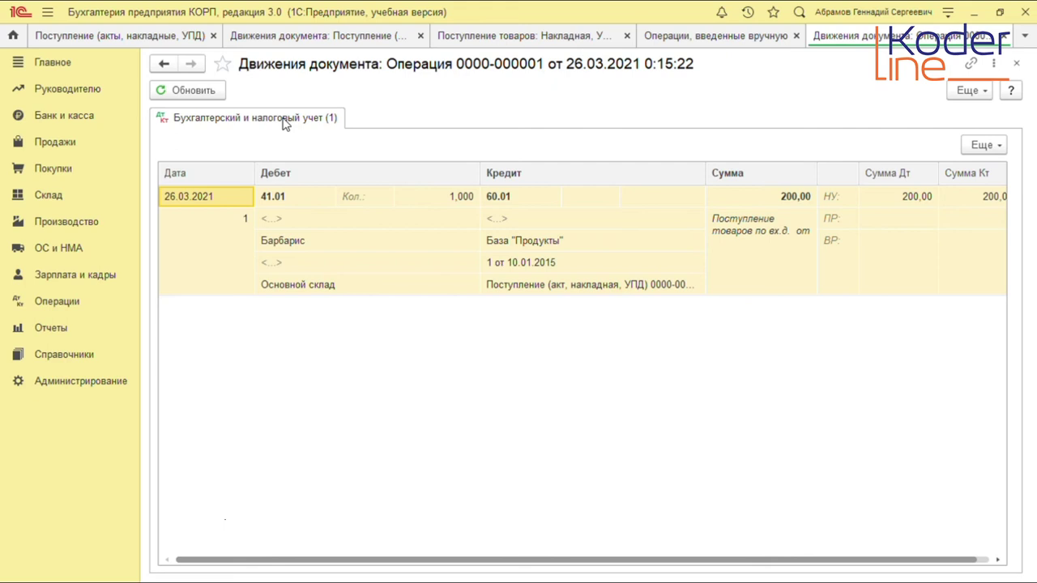
click(287, 200)
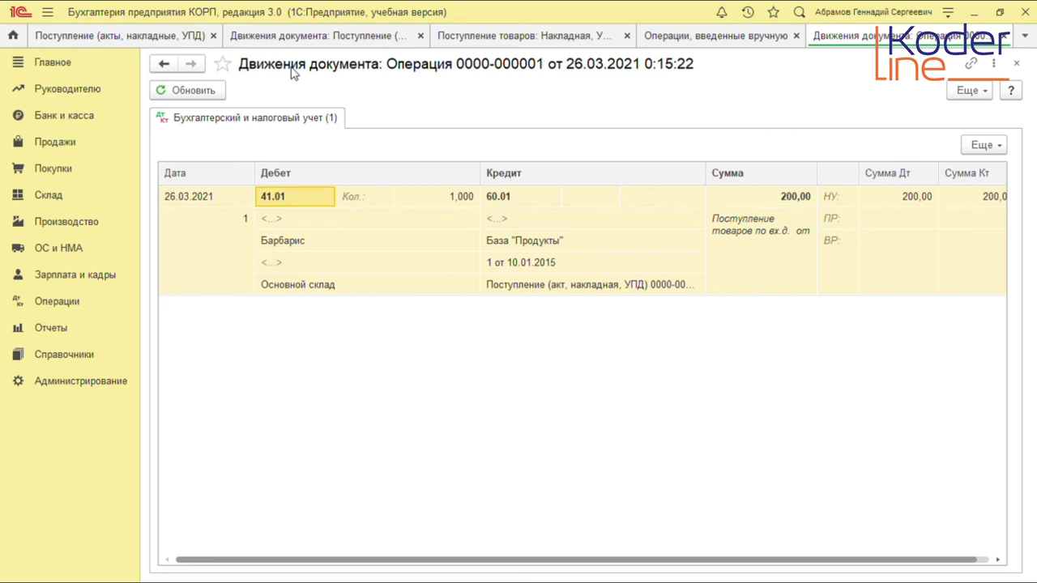
click(322, 38)
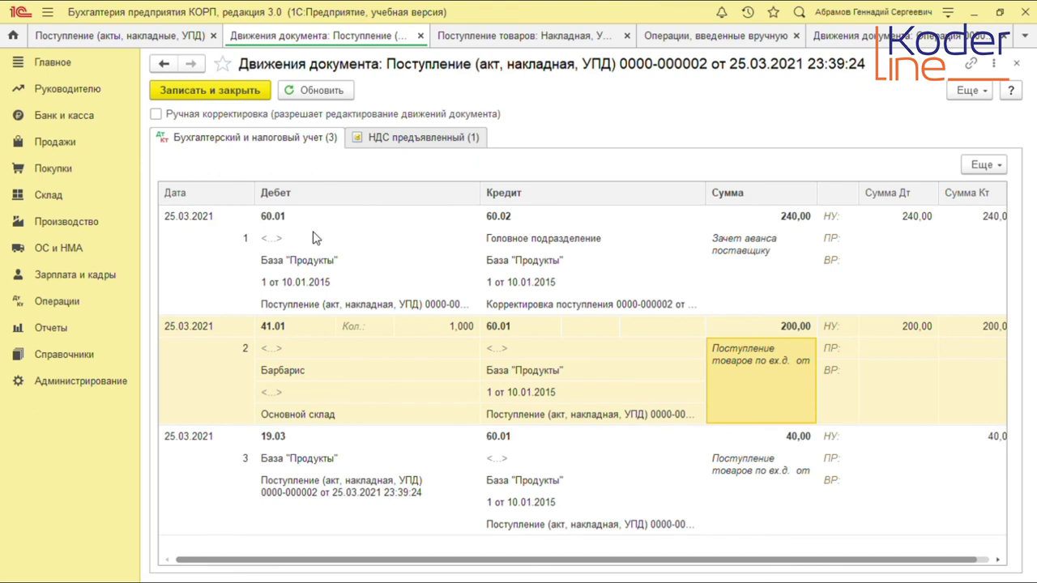
click(442, 339)
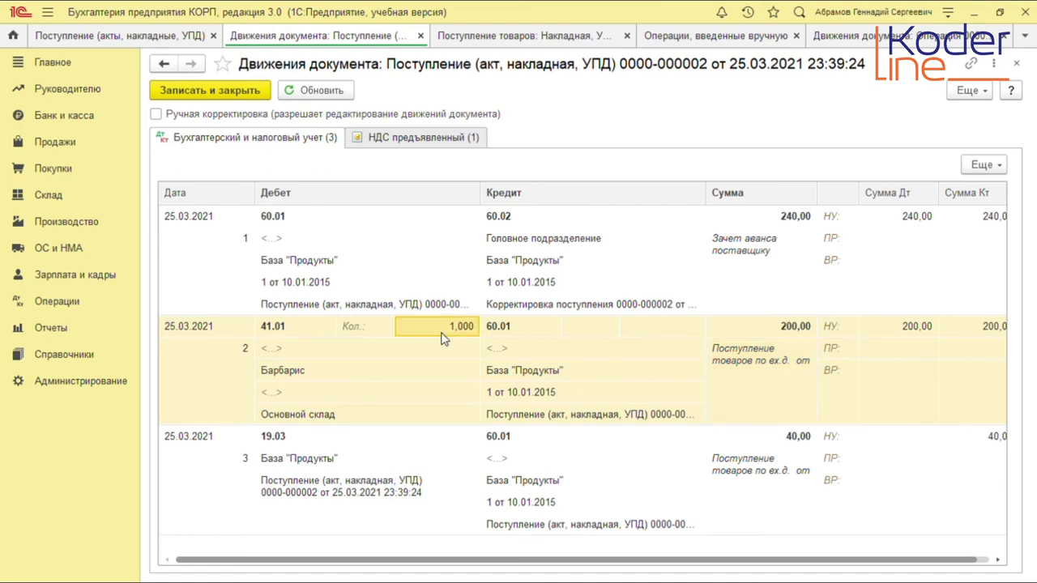
click(506, 330)
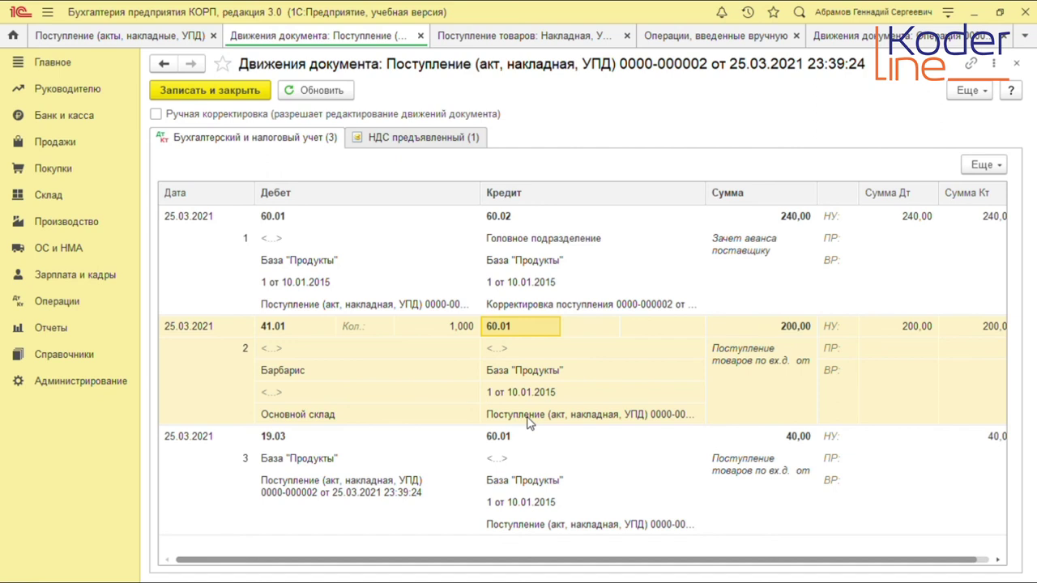
click(844, 37)
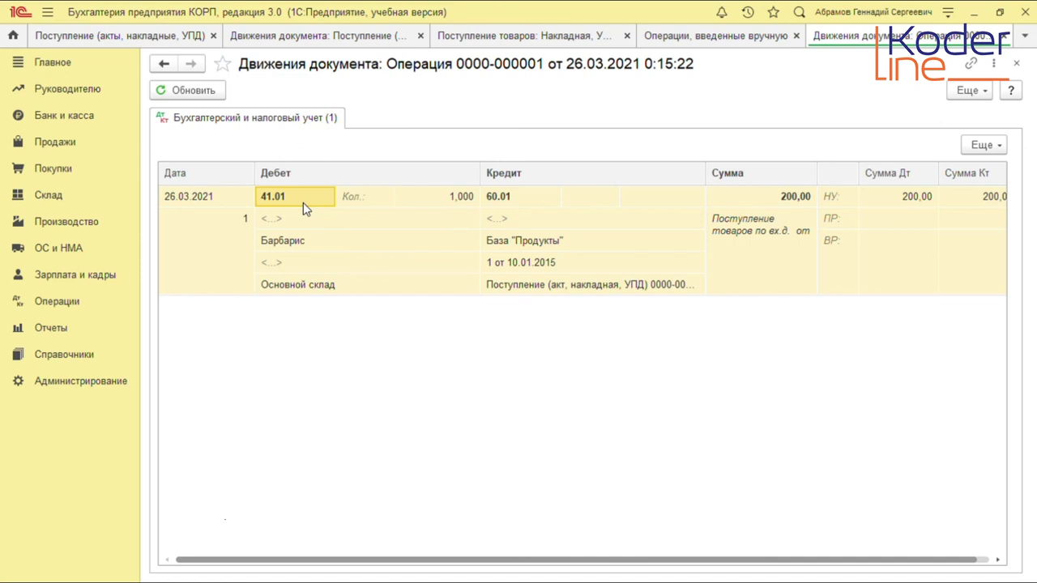
click(413, 195)
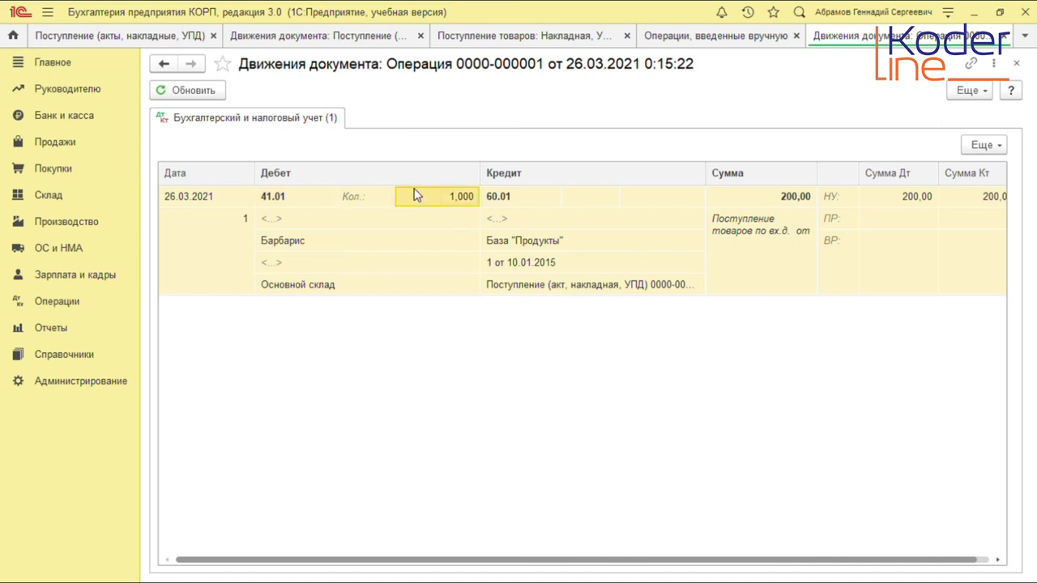
click(297, 243)
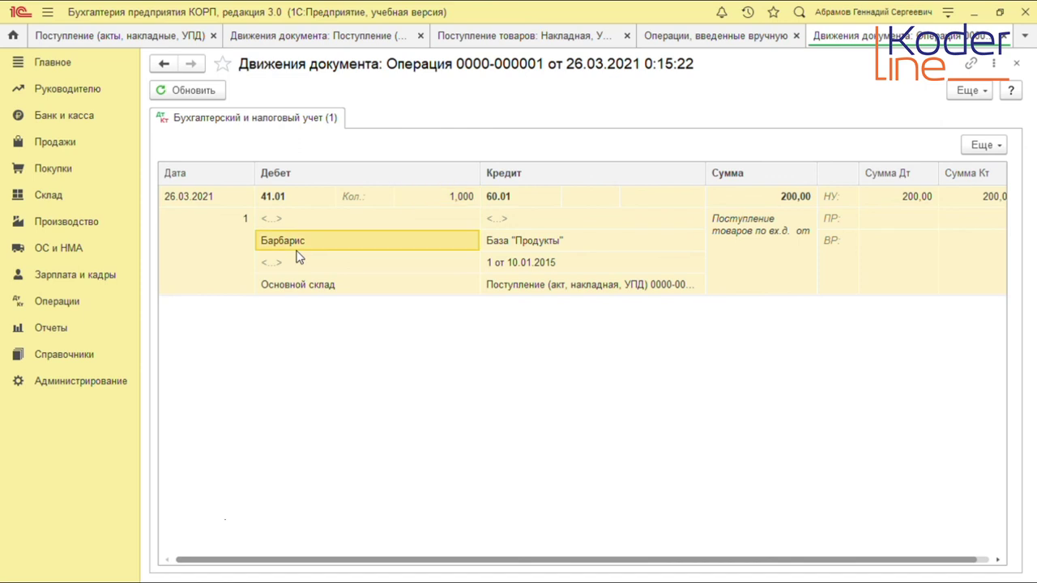